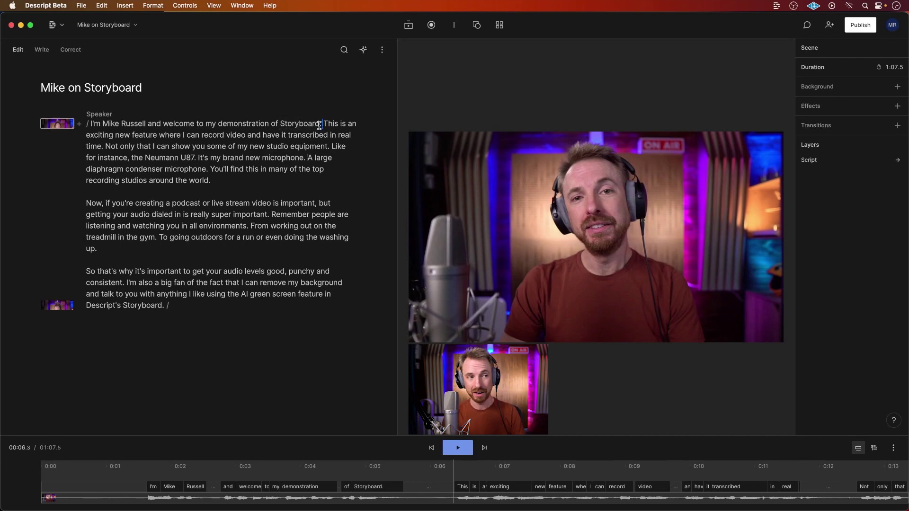
Add scene breaks before 'This is an exciting', 'It's my brand new microphone' and 'Remember people are listening'
left_click(322, 123)
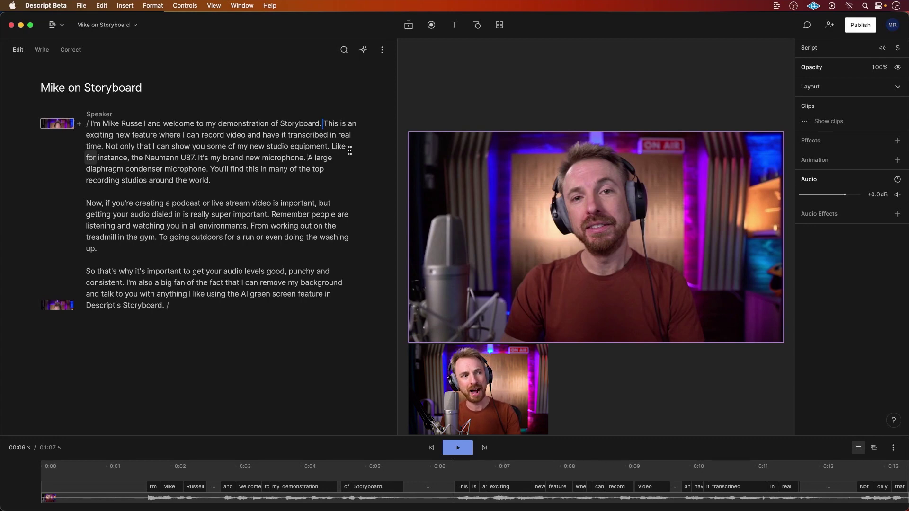
key("Return")
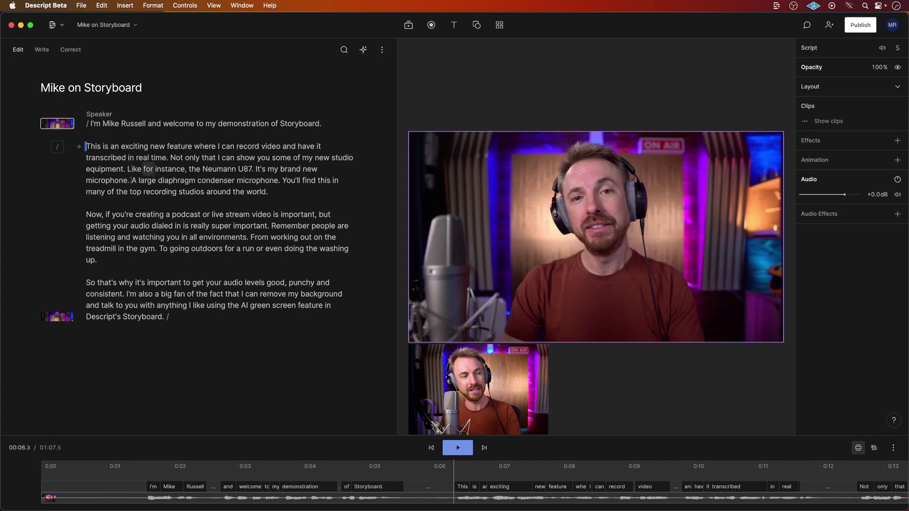
type("/")
left_click(256, 170)
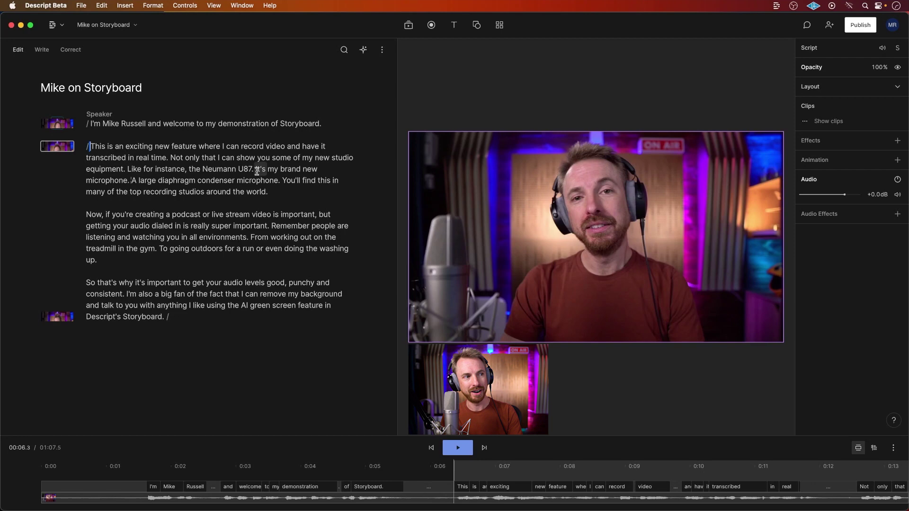
key("Return")
type("/")
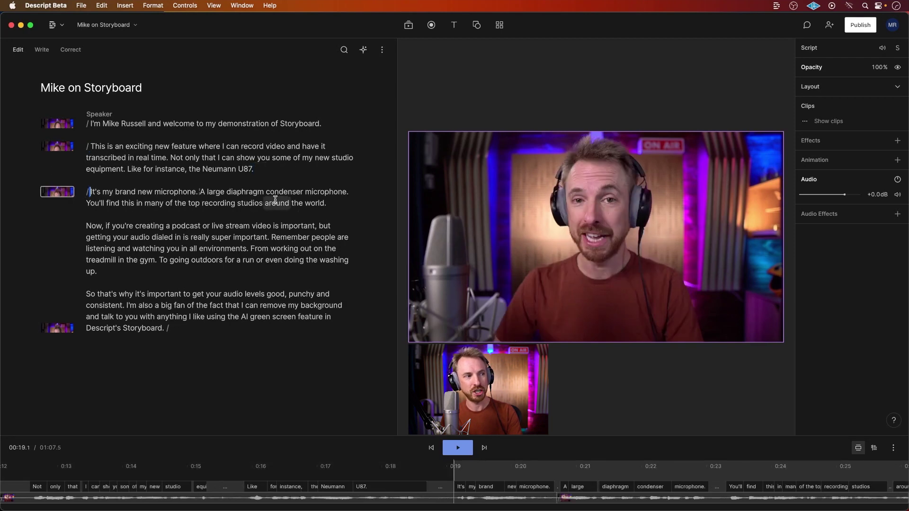
left_click(271, 237)
key("Return")
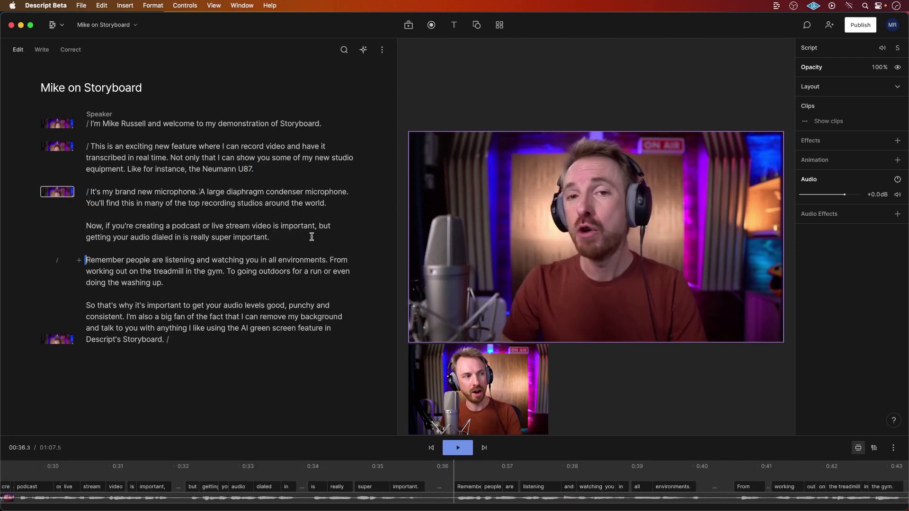
type("/")
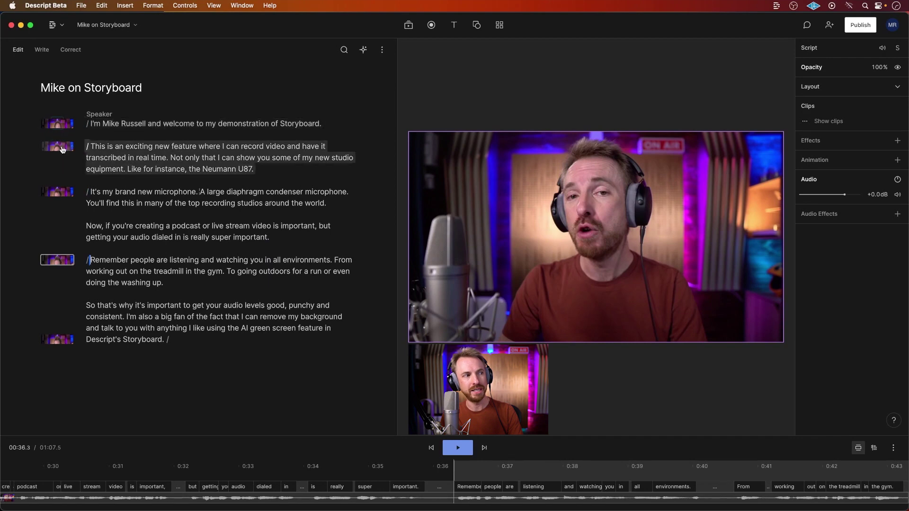
left_click(55, 262)
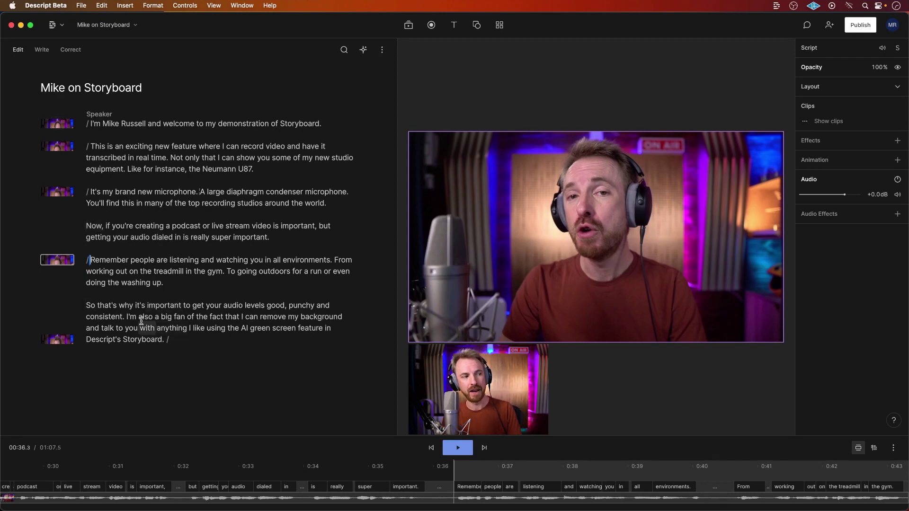
Give 'I'm also a big fan' its own scene and add a Green screen effect to it
left_click(126, 316)
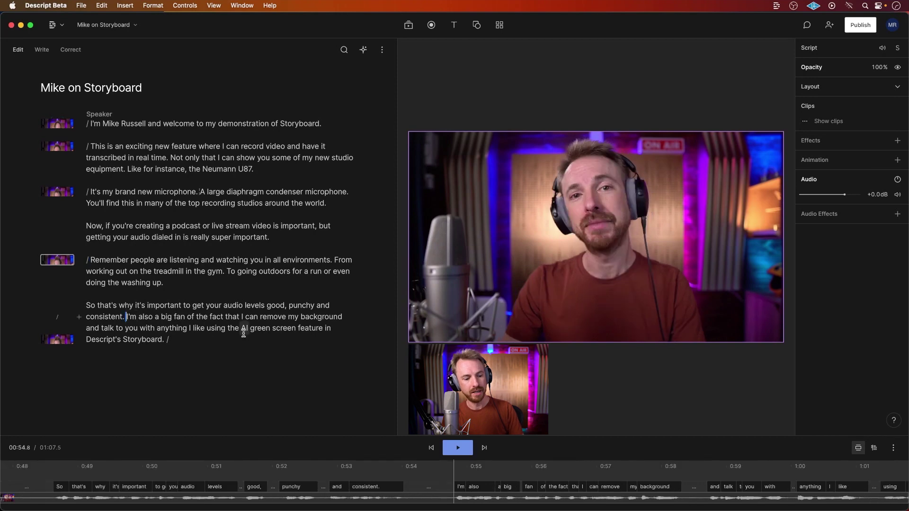
key("Return")
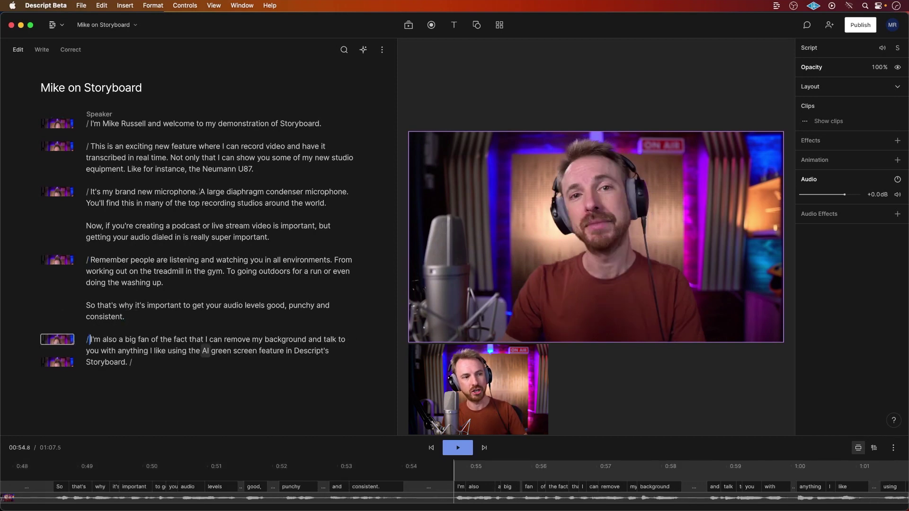
left_click(62, 340)
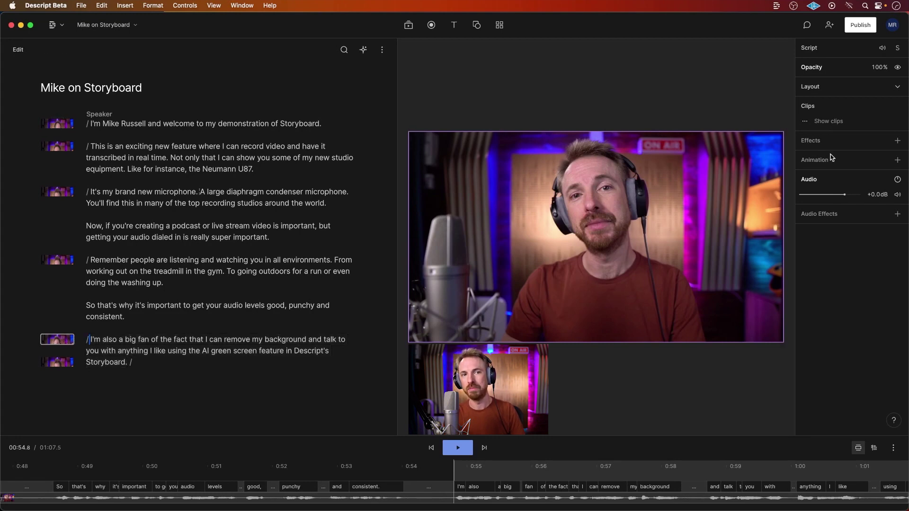
left_click(896, 141)
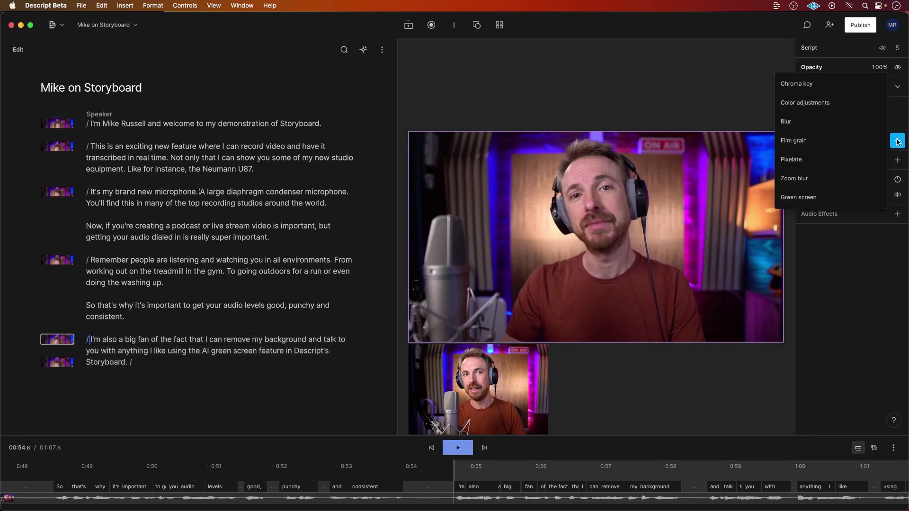
left_click(823, 197)
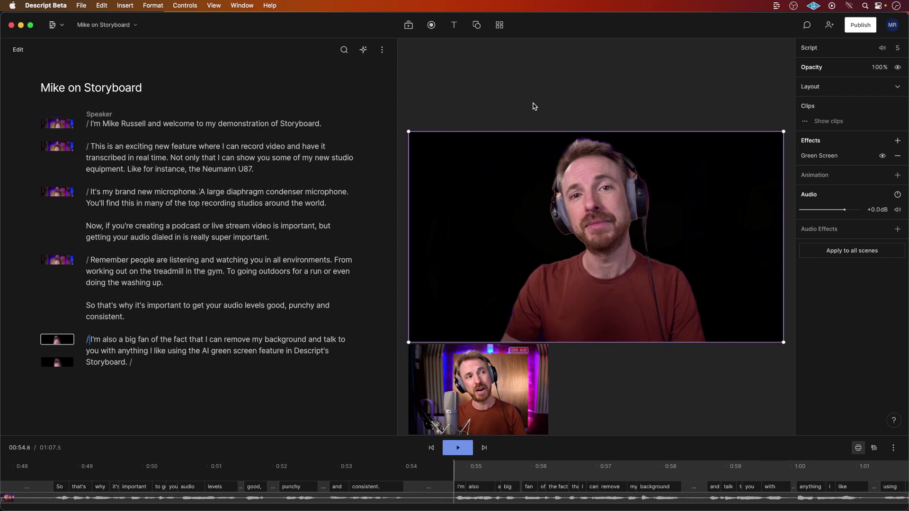
Insert the sunset-on-beach stock clip, send it behind the speaker, and preview the scene
left_click(413, 31)
type("bea")
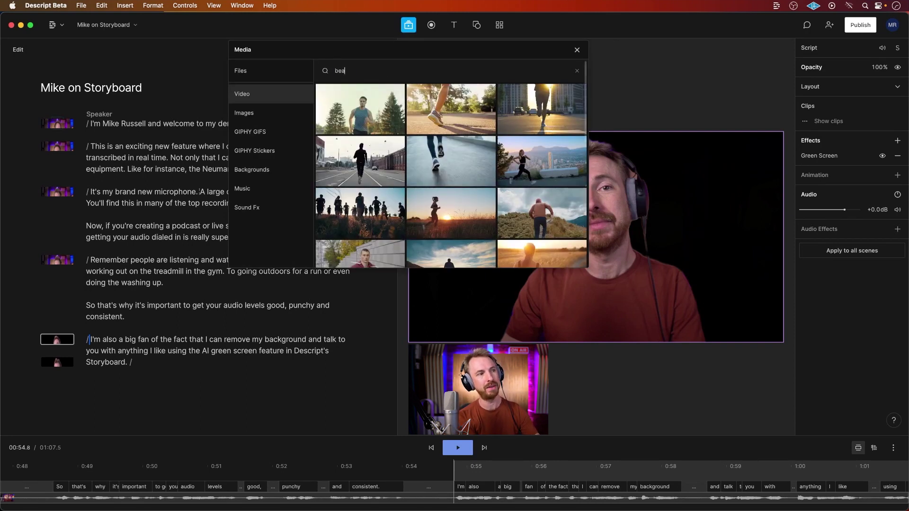
type("ch")
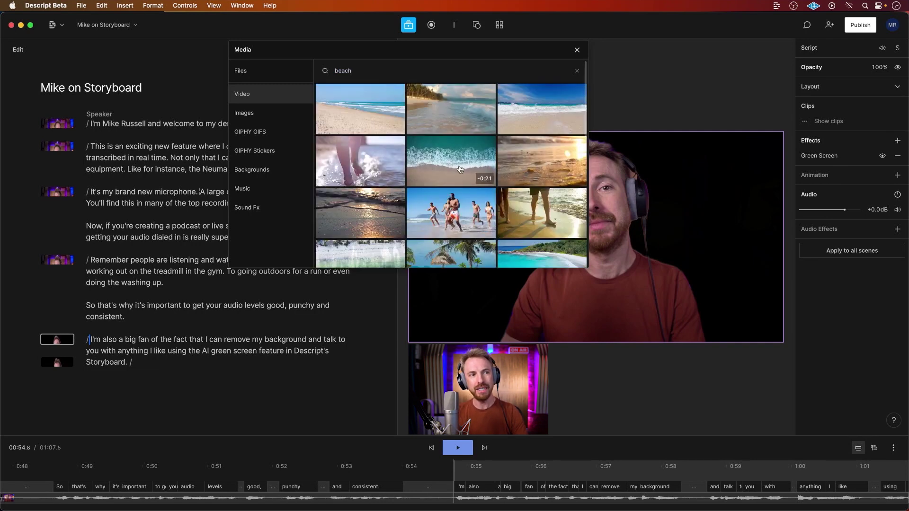
scroll(459, 169, "down", 2)
scroll(460, 169, "down", 1)
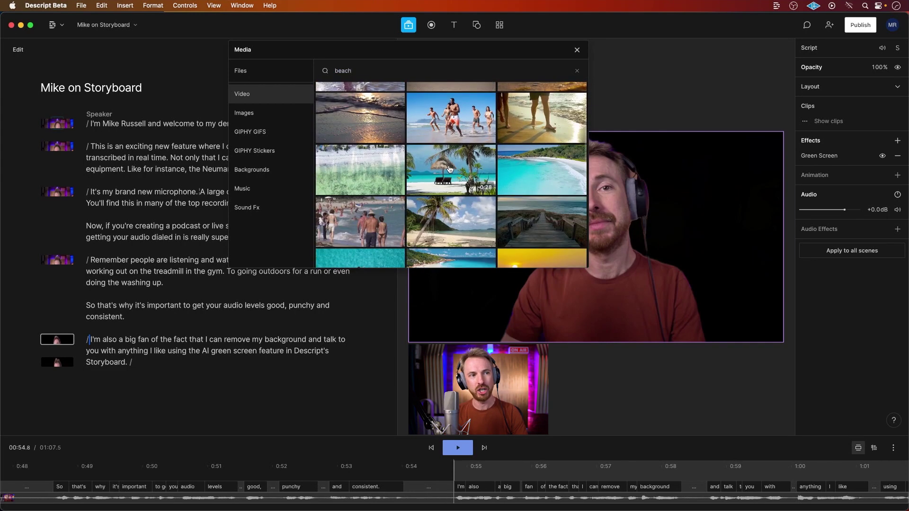
scroll(448, 169, "down", 3)
scroll(449, 169, "down", 3)
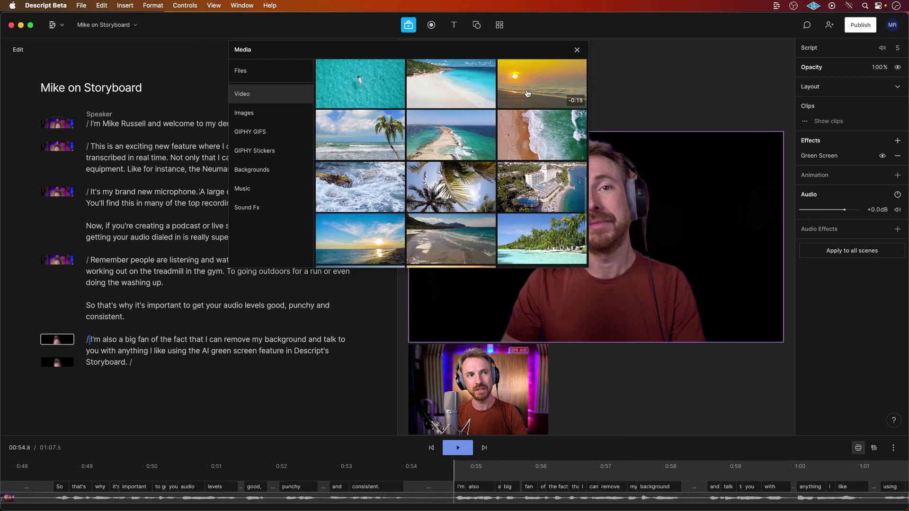
left_click(528, 92)
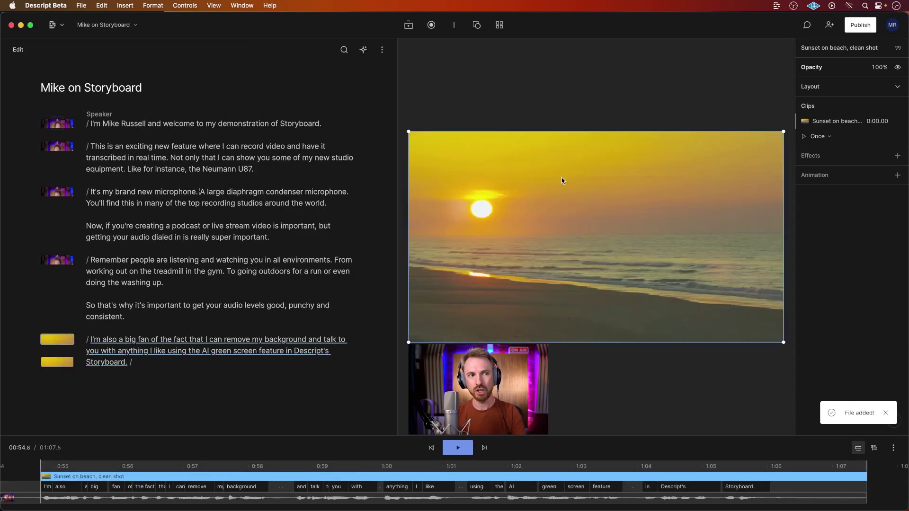
right_click(562, 180)
left_click(576, 243)
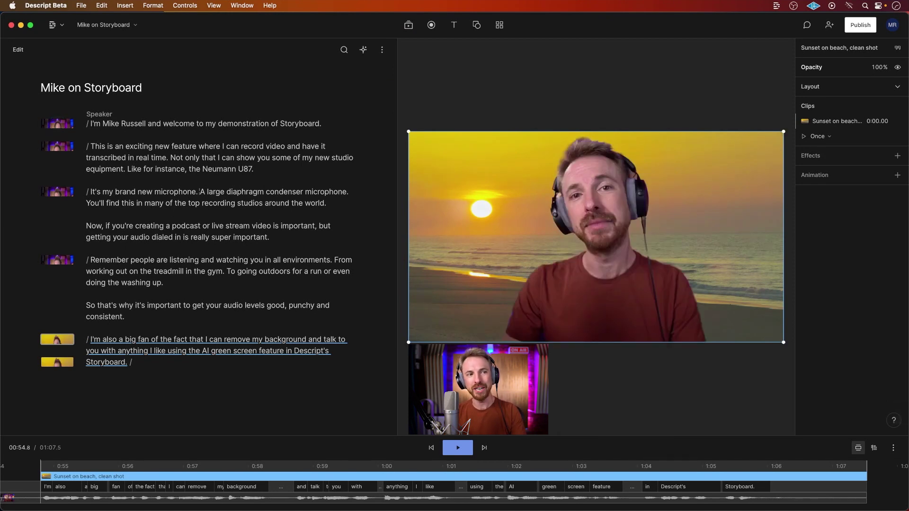
key("space")
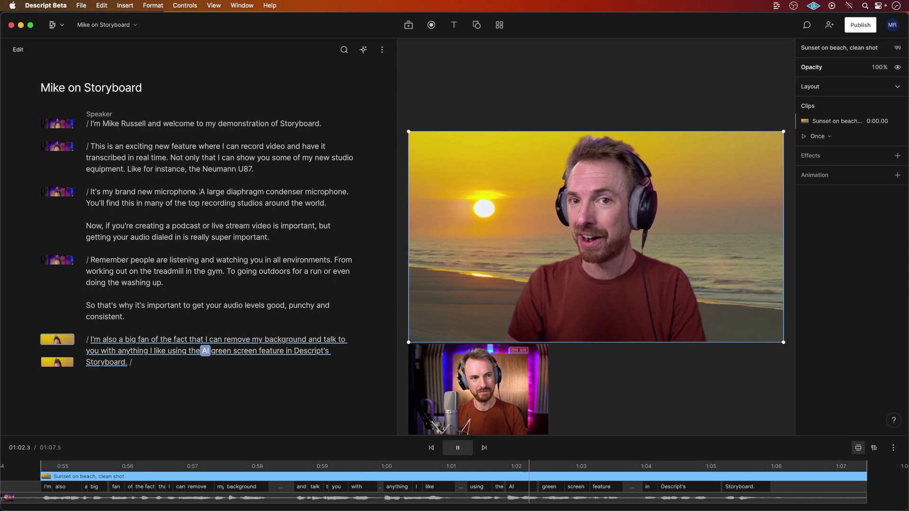
key("space")
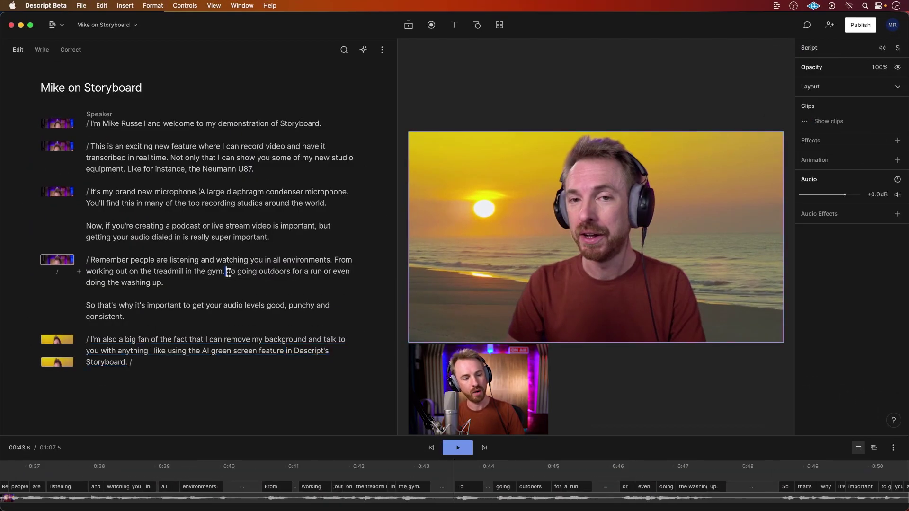
Add a scene break before 'So that's why it's important' and select the 'To going outdoors' scene
key("Return")
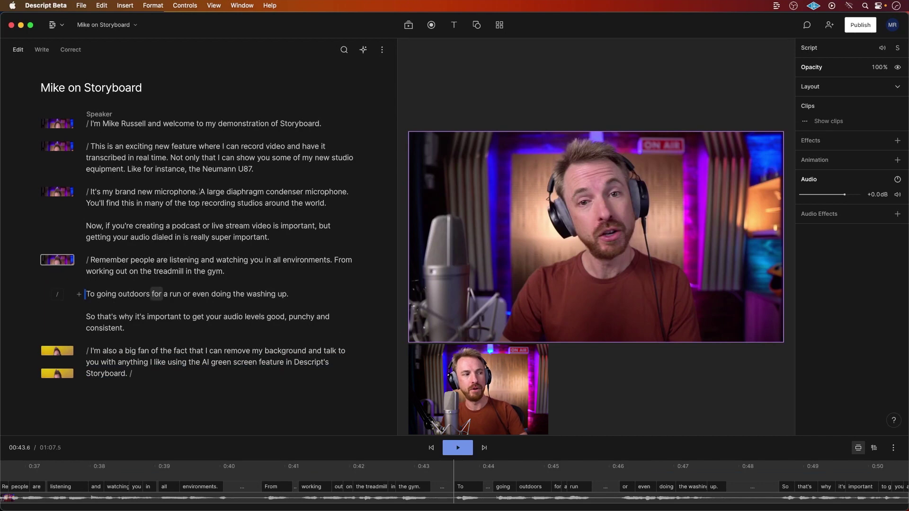
type("/")
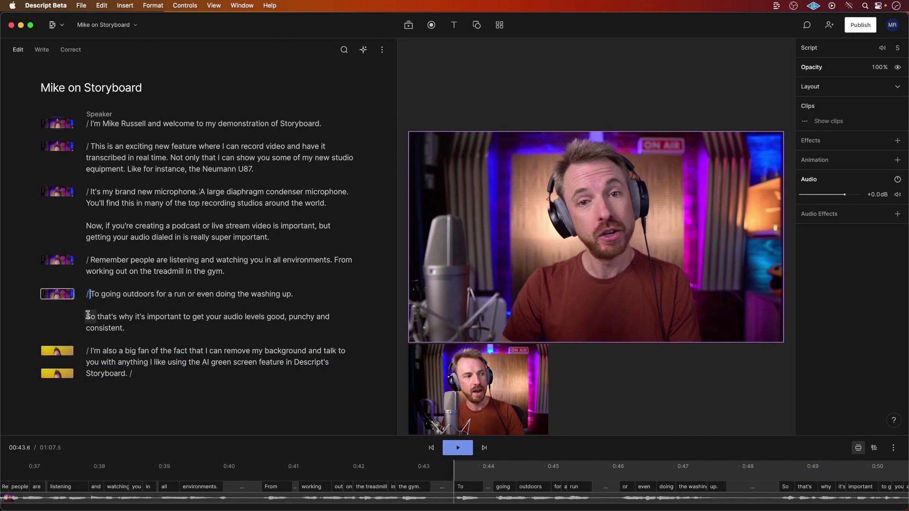
left_click(79, 321)
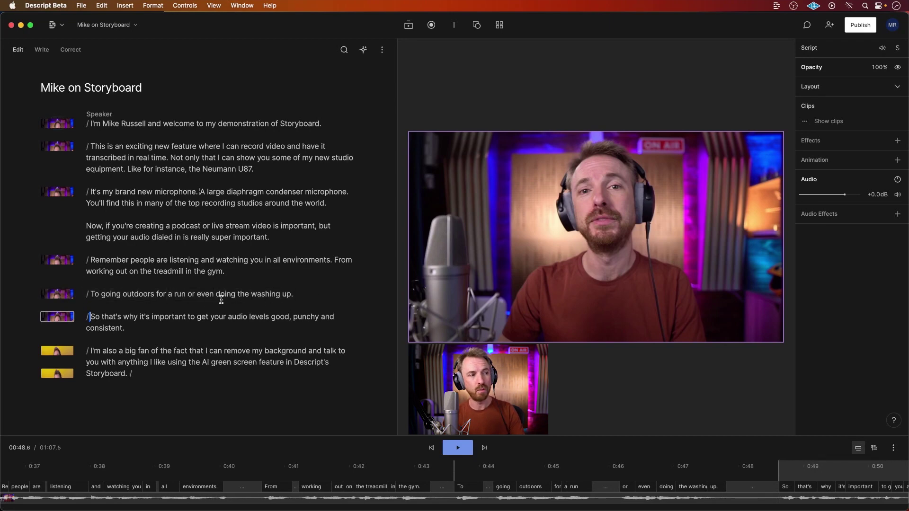
left_click(100, 294)
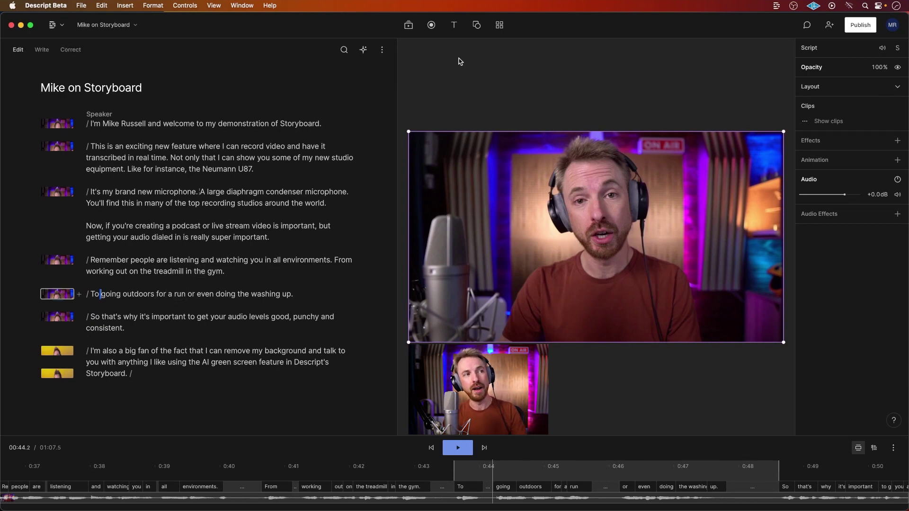
Add the stock clip of a man running in a park and play back from 'From'
left_click(409, 26)
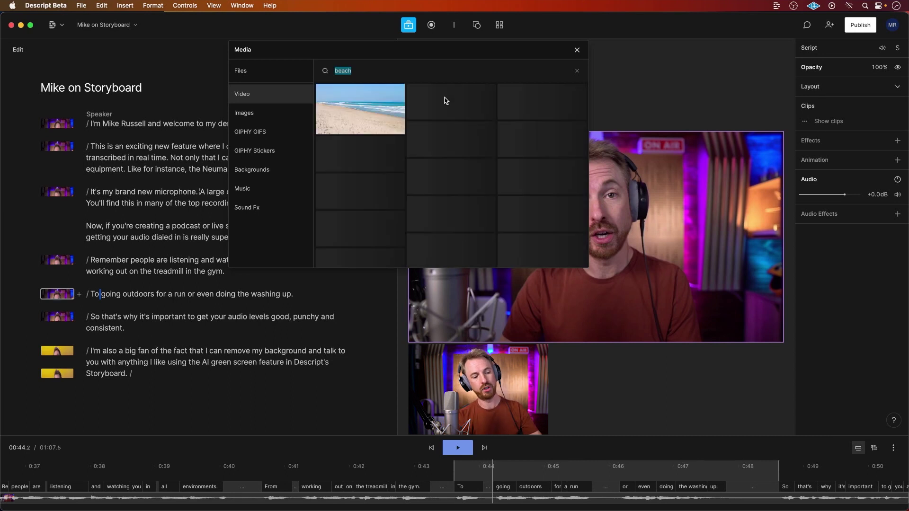
type("running")
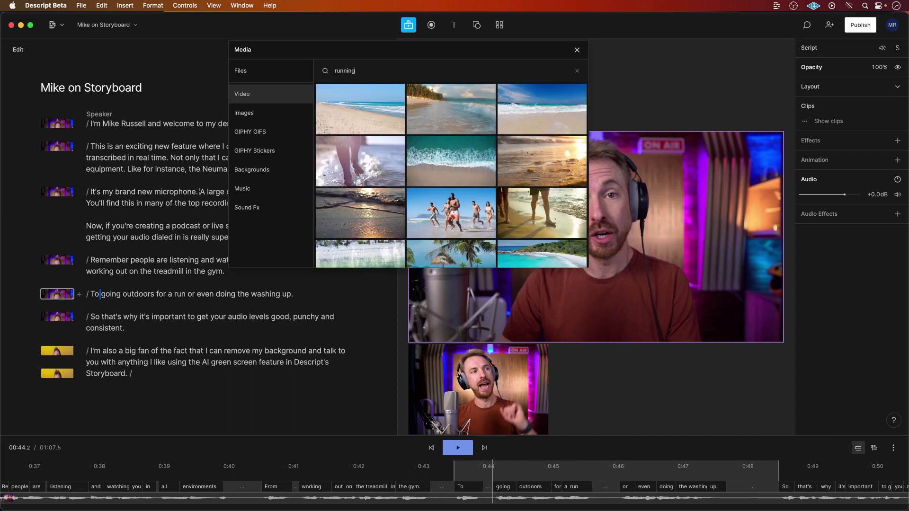
left_click(368, 101)
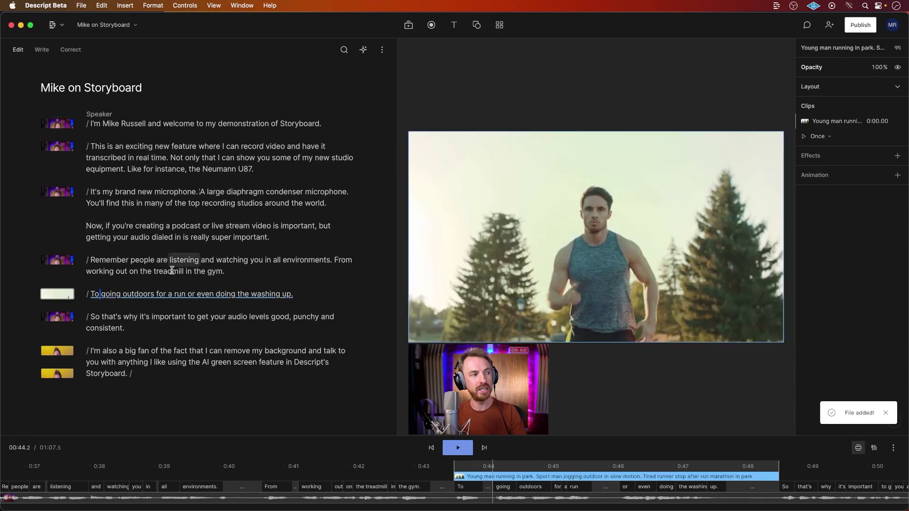
left_click(340, 260)
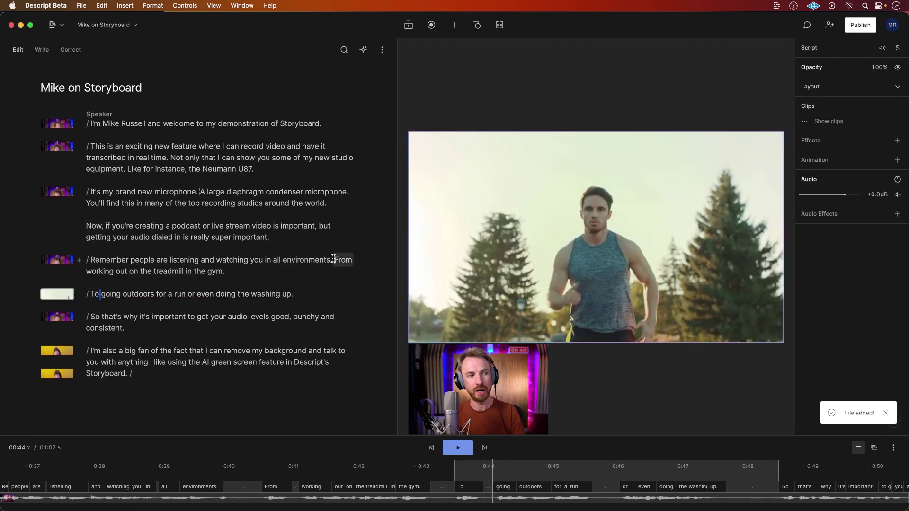
key("space")
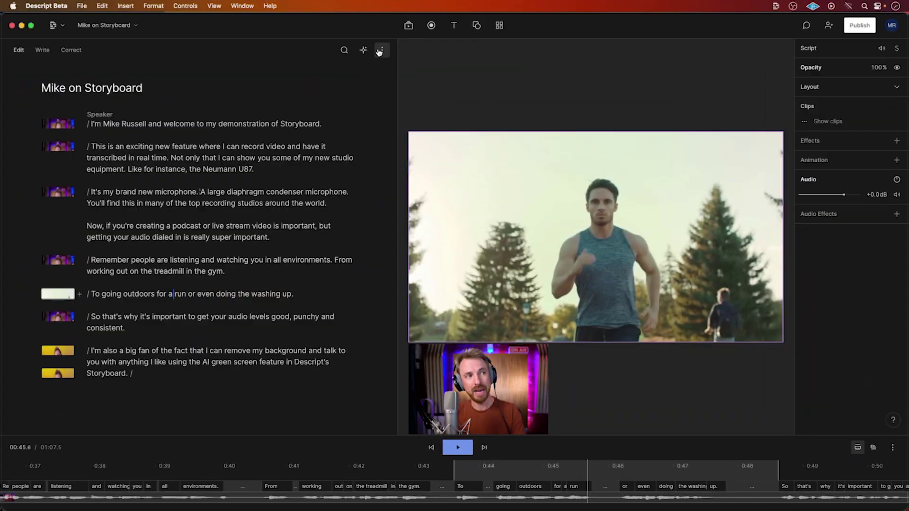
Duplicate the Mike on Storyboard composition and set the copy's video to Portrait
left_click(382, 51)
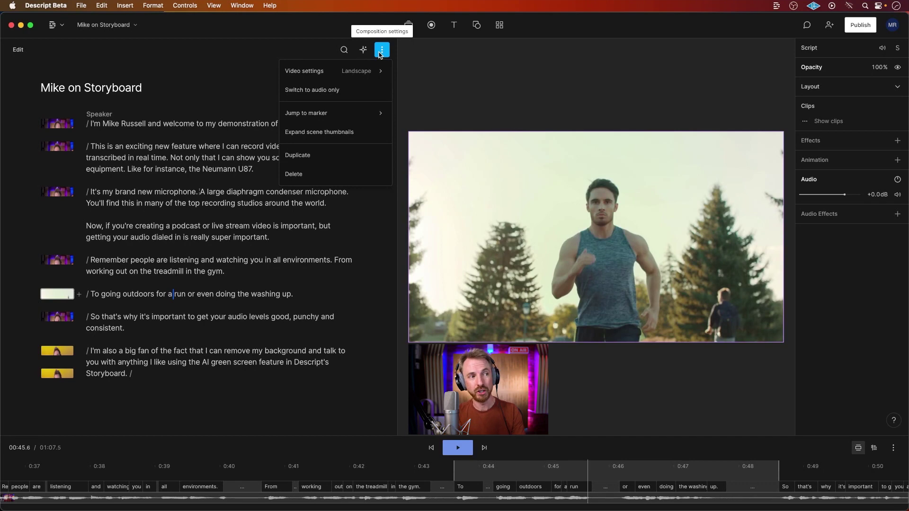
left_click(361, 157)
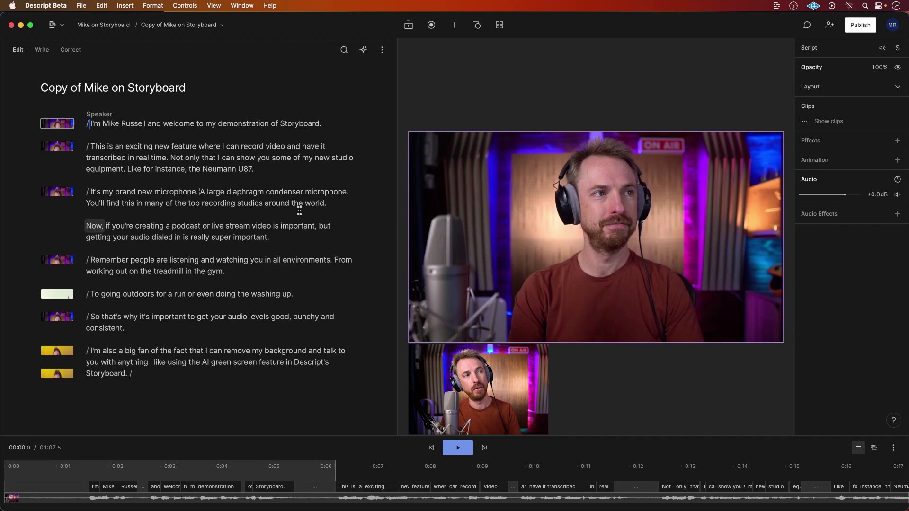
left_click(382, 51)
mouse_move(312, 71)
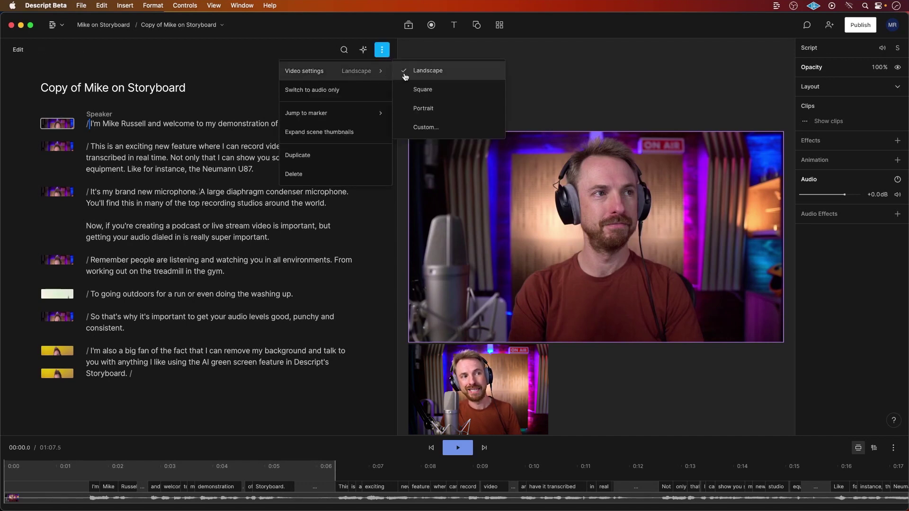
left_click(419, 110)
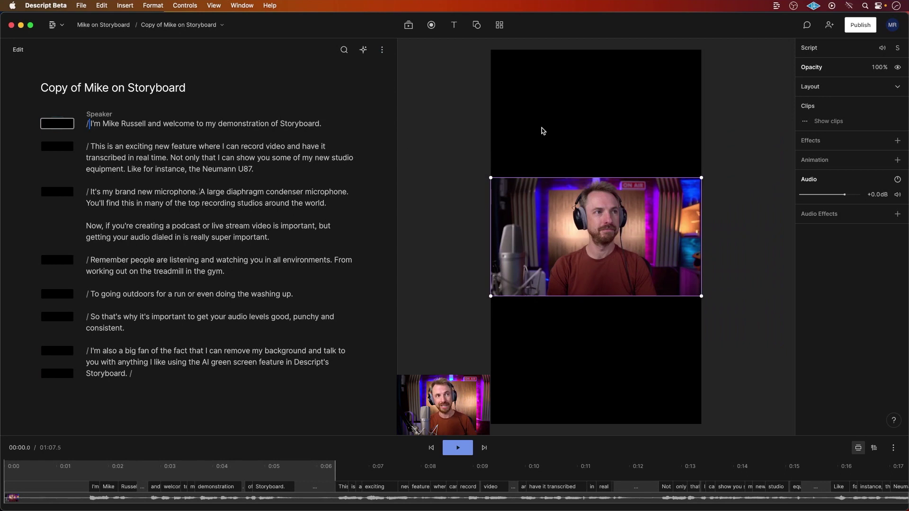
Apply the Dark Waveform Audiogram template from the Audiograms gallery
left_click(500, 25)
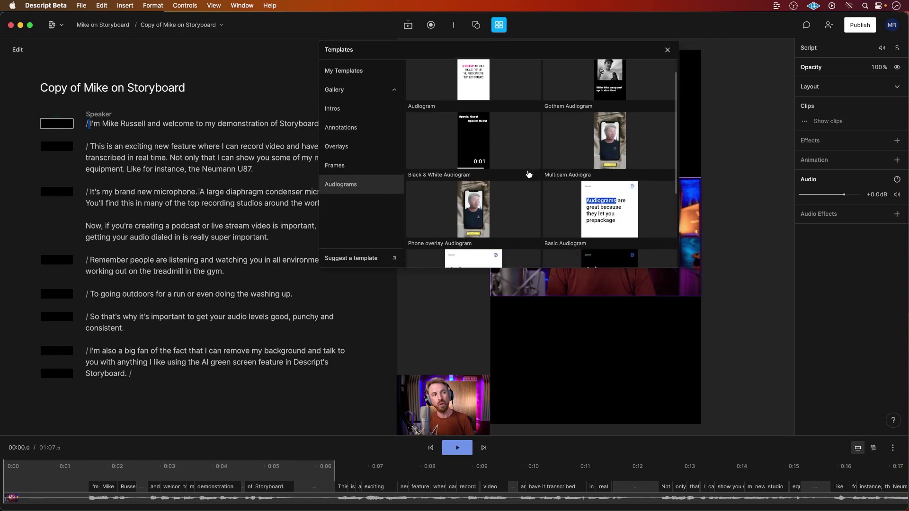
scroll(528, 176, "down", 2)
scroll(491, 222, "down", 3)
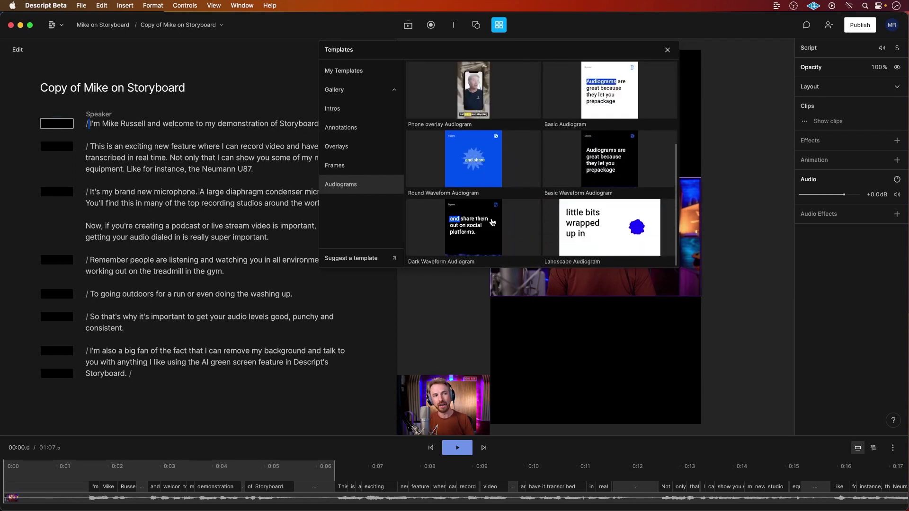
left_click(480, 242)
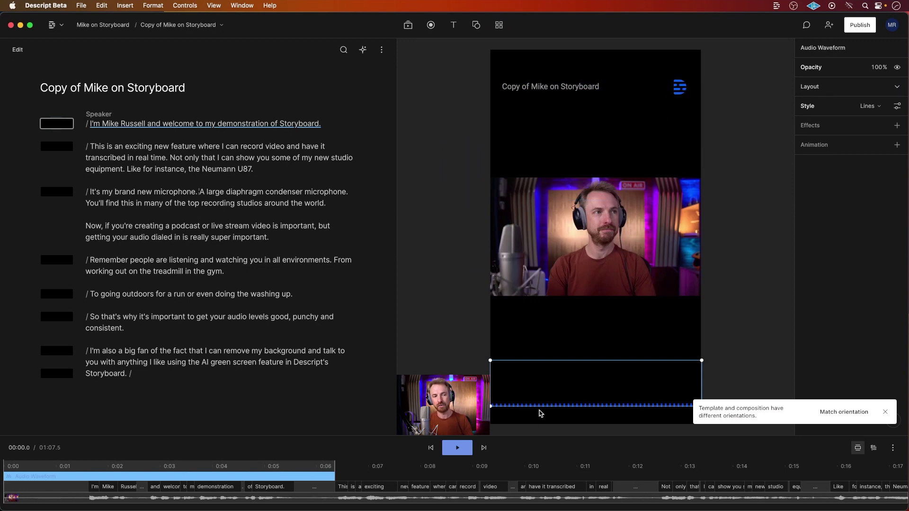
Move the captions below the video, raise the video, and lower the title and logo
left_click(54, 466)
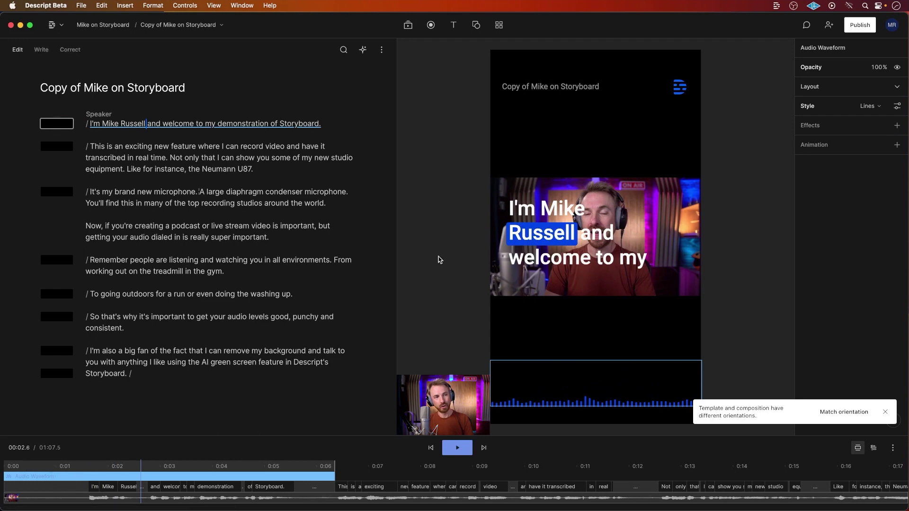
left_click_drag(597, 234, 598, 332)
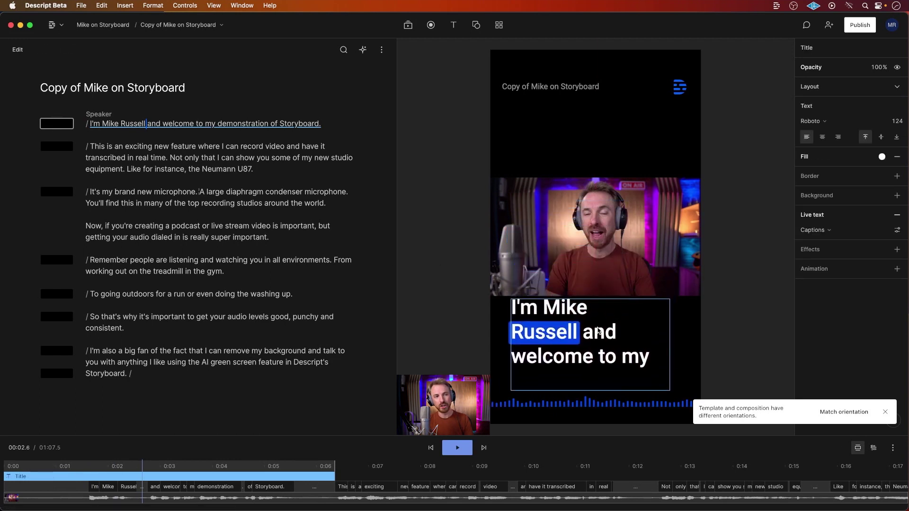
left_click_drag(593, 260, 594, 233)
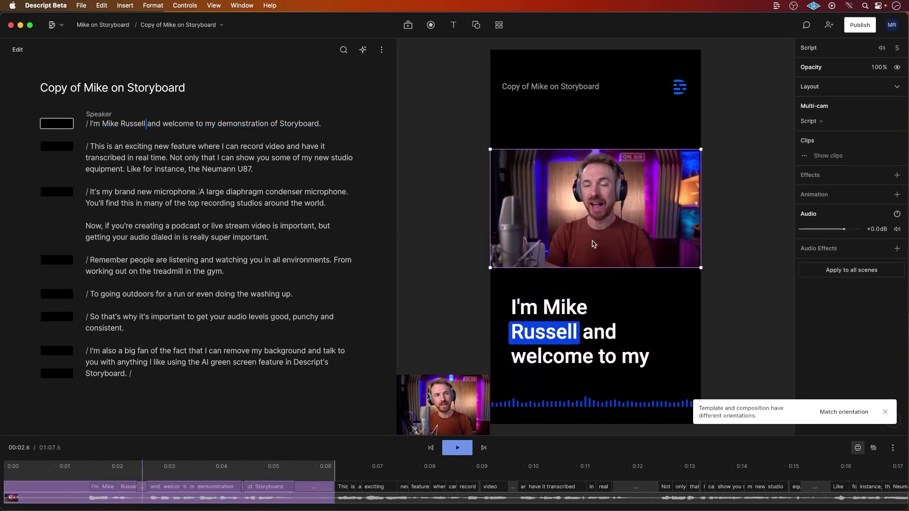
left_click_drag(545, 87, 544, 109)
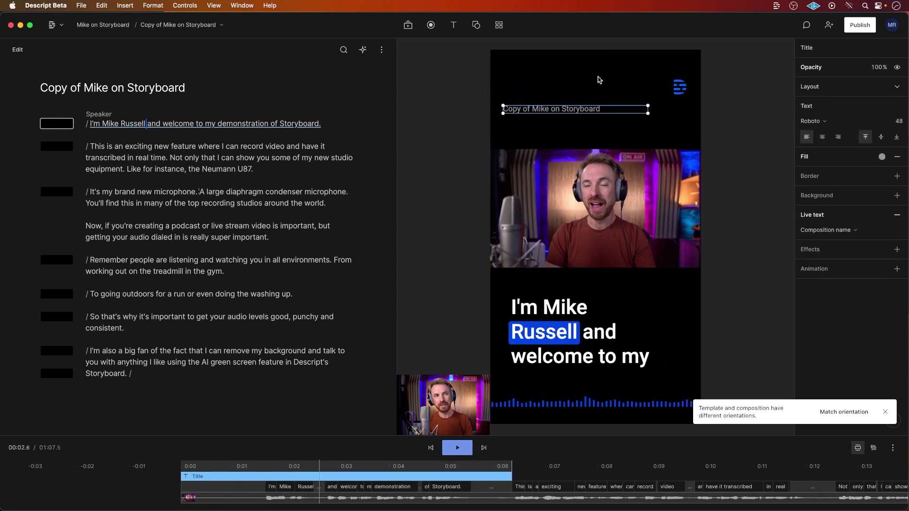
left_click_drag(678, 89, 670, 105)
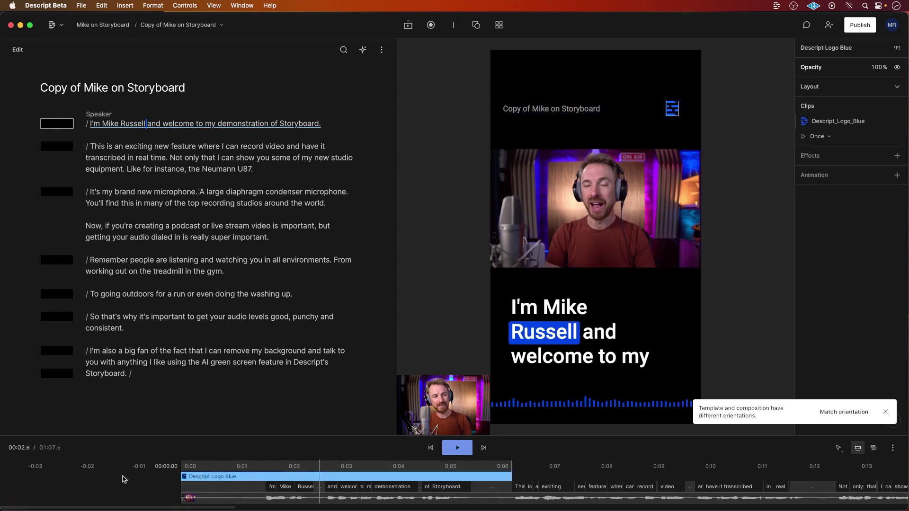
left_click(226, 468)
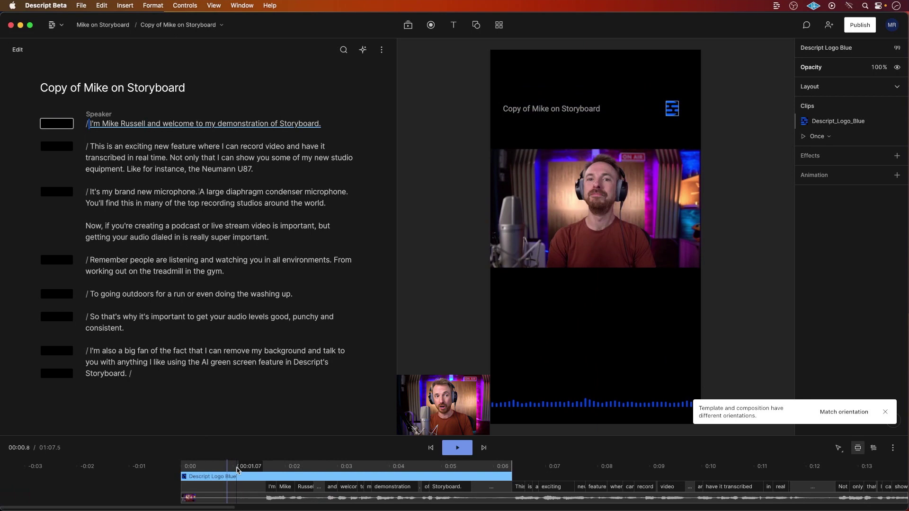